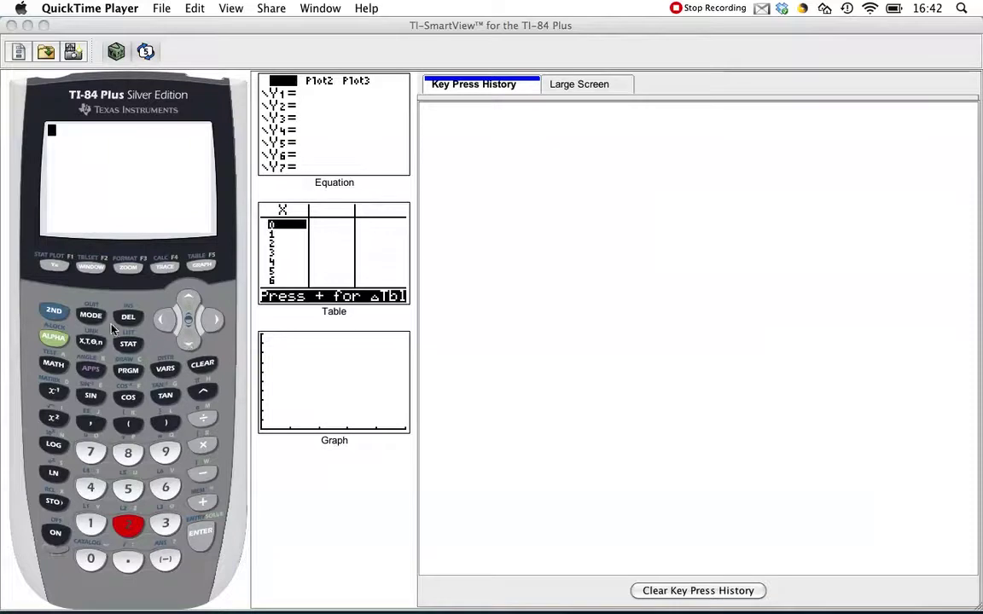
Turn the calculator on and enter 2X-3 as Y1 in the Y= editor
left_click(70, 532)
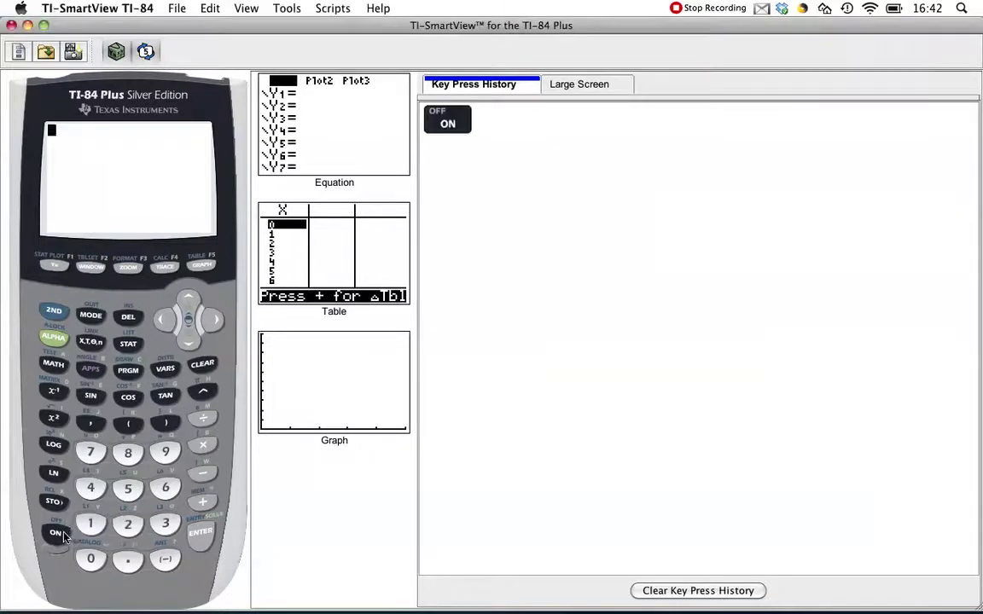
left_click(54, 267)
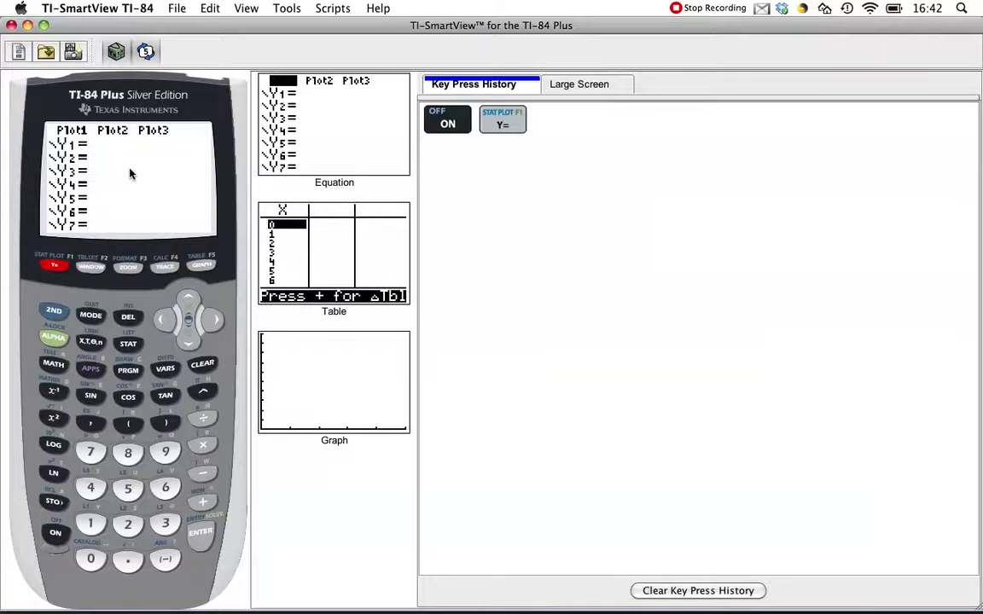
left_click(128, 526)
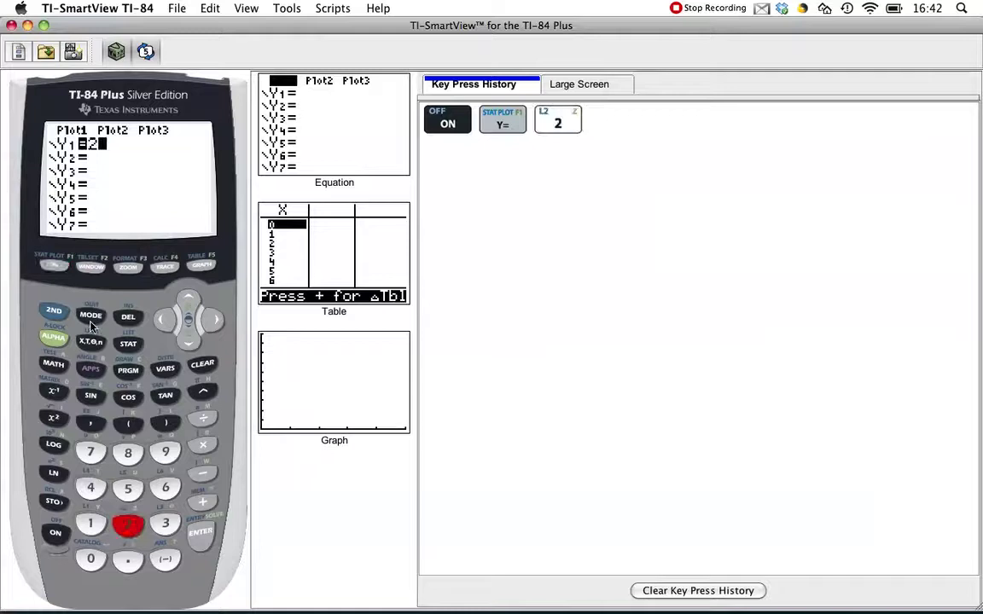
left_click(91, 342)
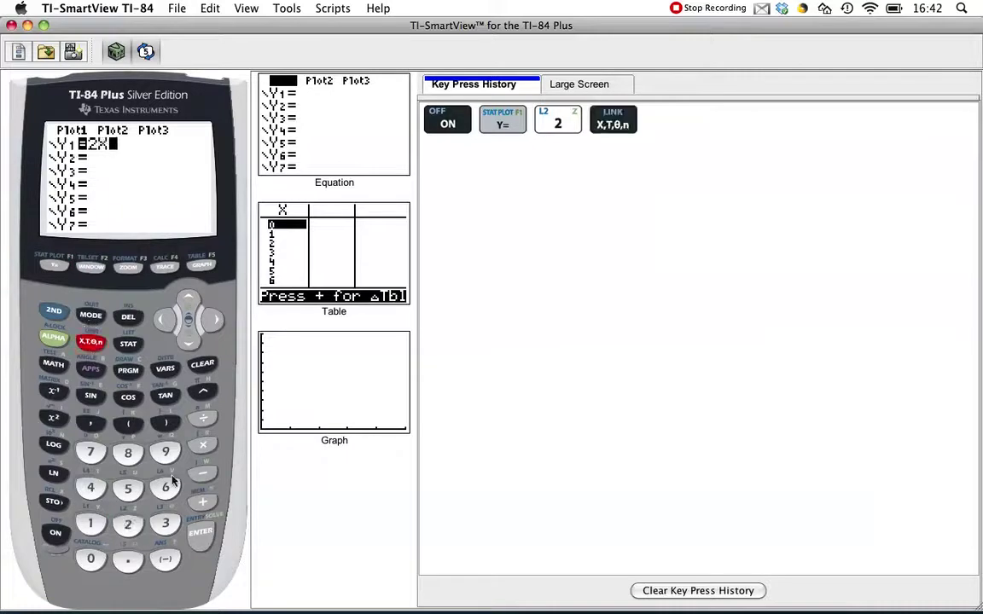
left_click(202, 480)
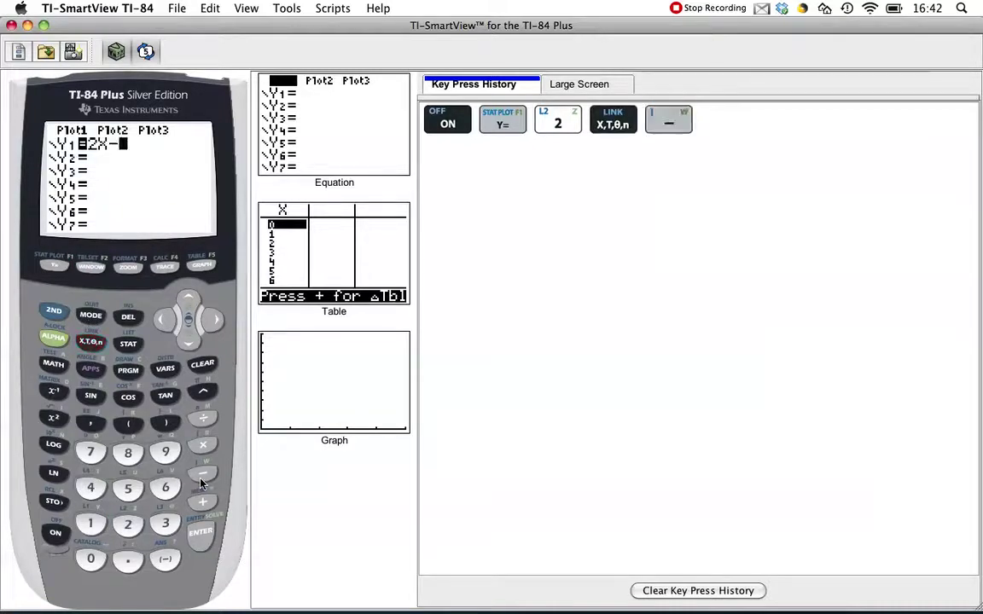
left_click(165, 523)
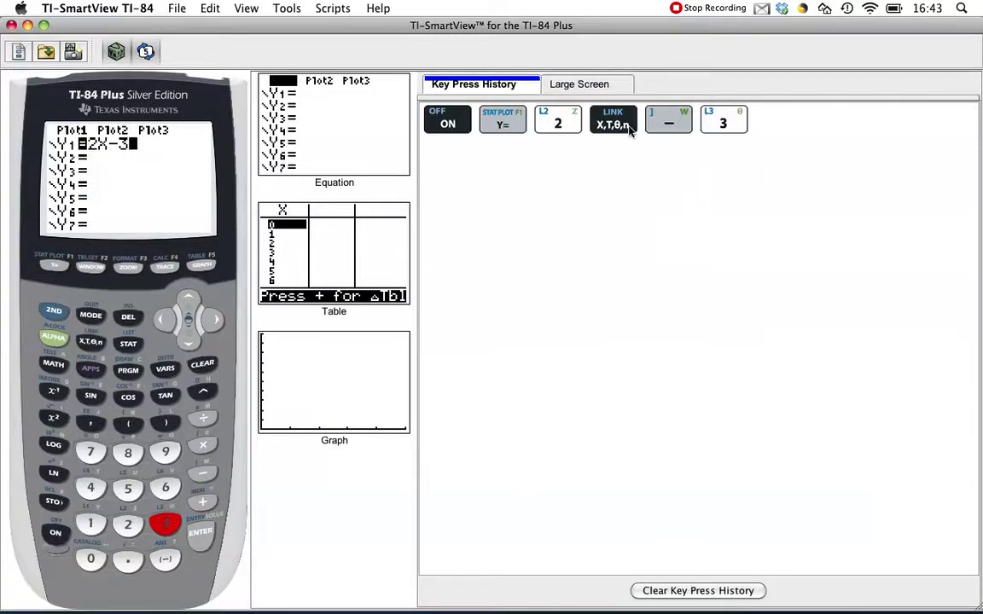
Enter -.5X+1 on the Y2 line below Y1
left_click(190, 340)
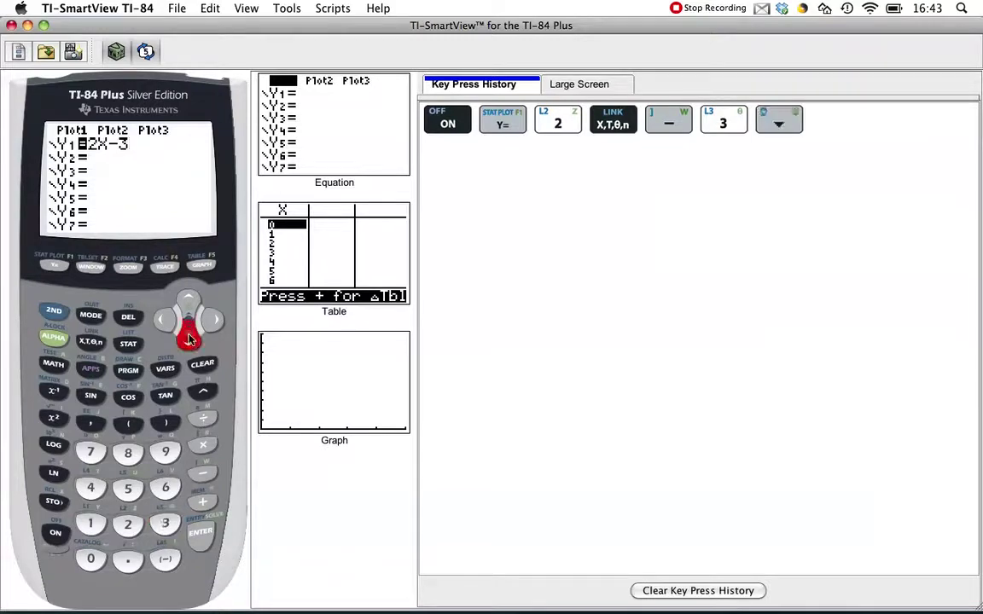
left_click(166, 561)
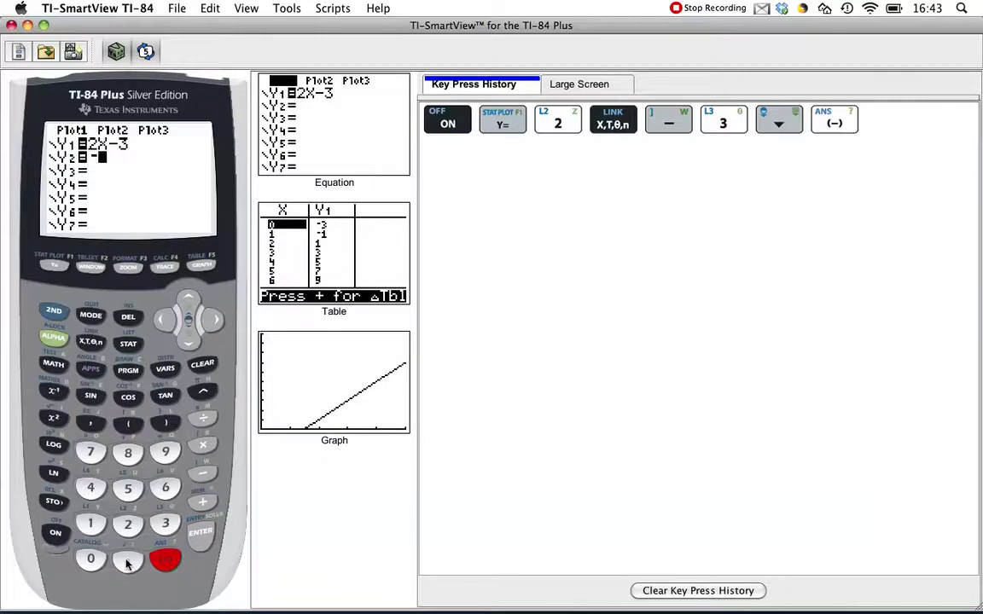
left_click(127, 562)
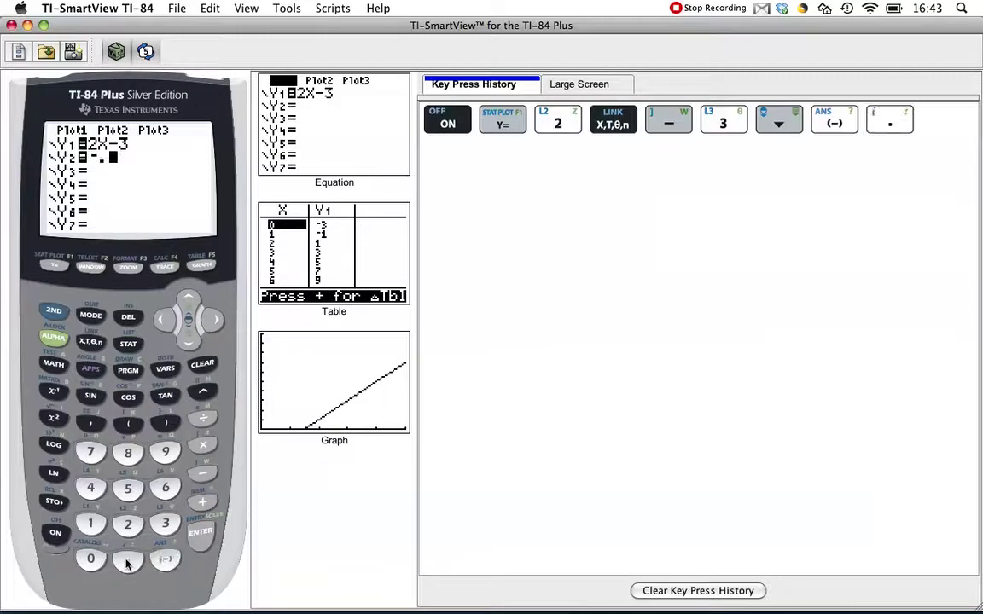
left_click(126, 489)
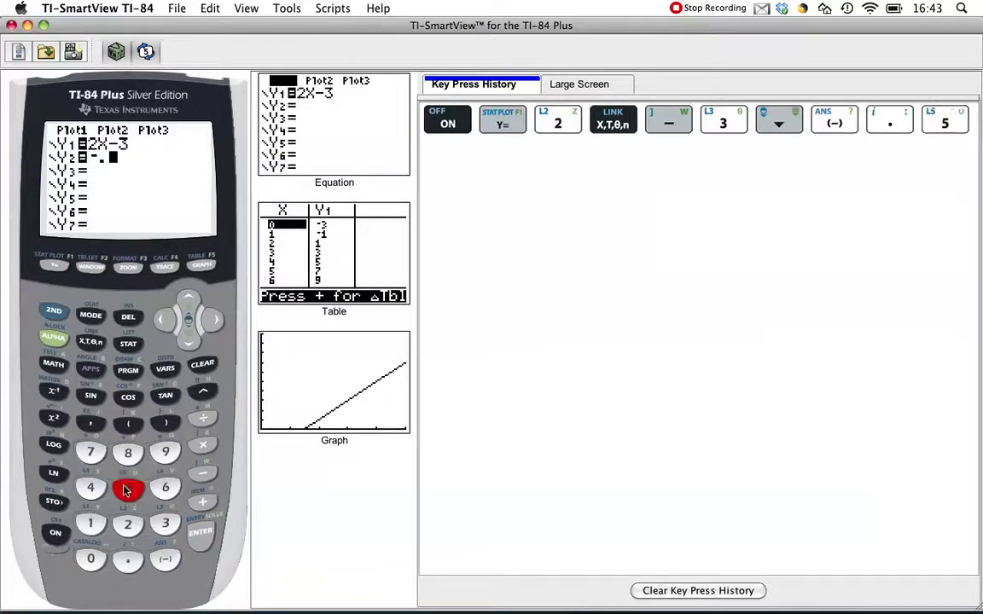
left_click(92, 343)
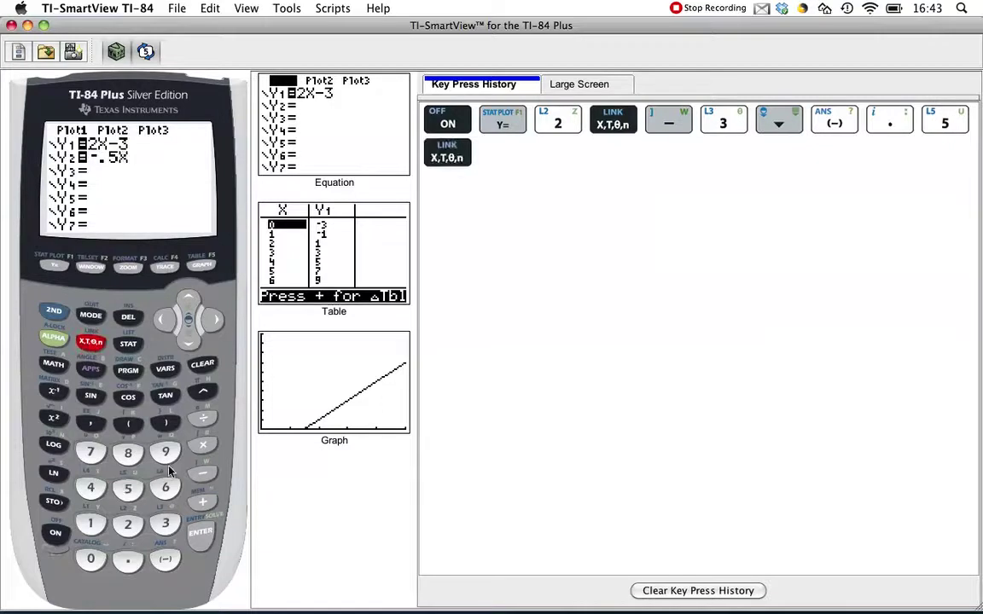
left_click(205, 503)
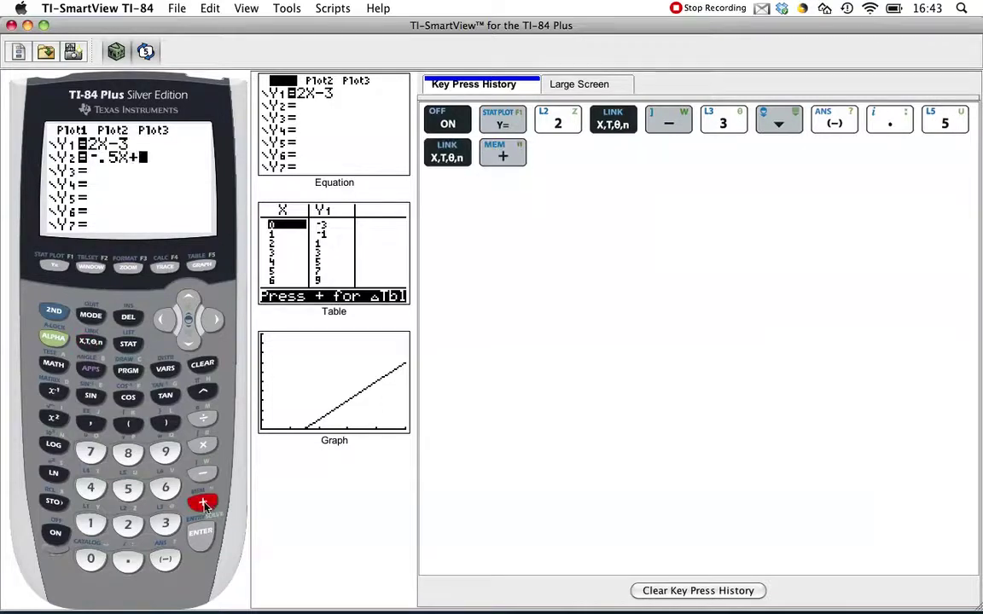
left_click(88, 526)
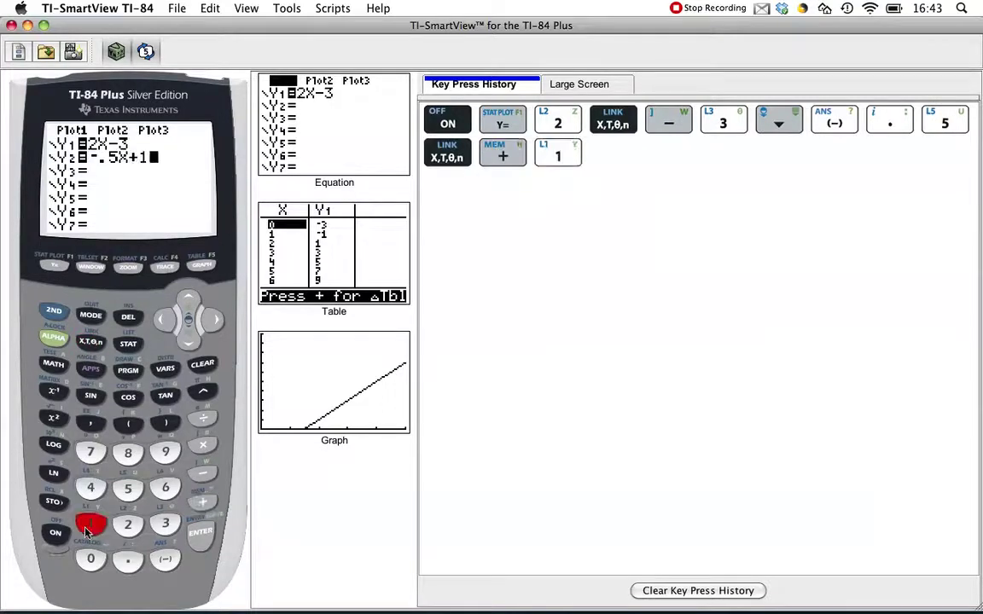
Graph Y1 and Y2 together on the calculator screen
left_click(204, 267)
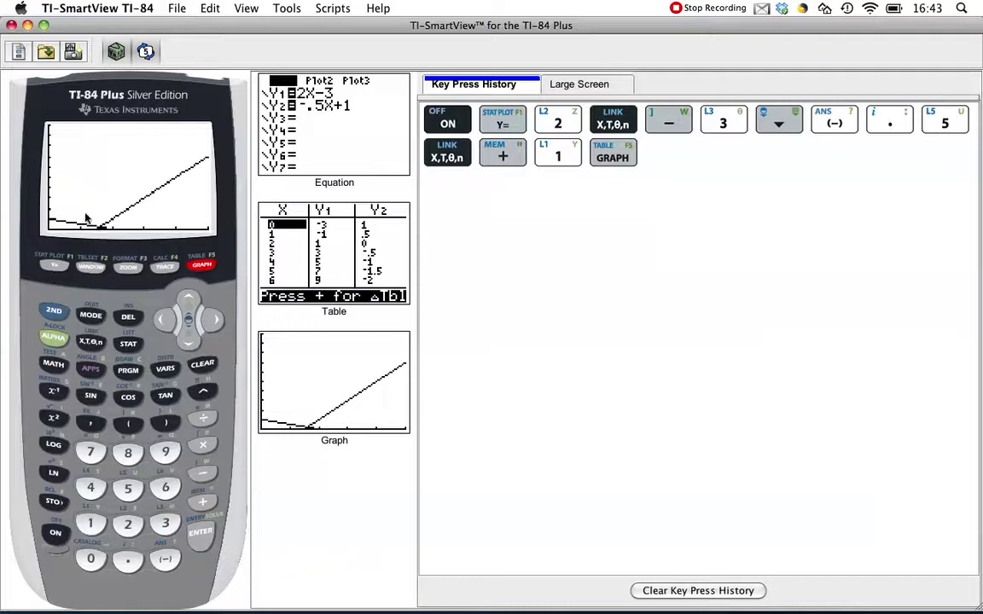
Change the graph window's Ymin from 0 to -10
left_click(91, 268)
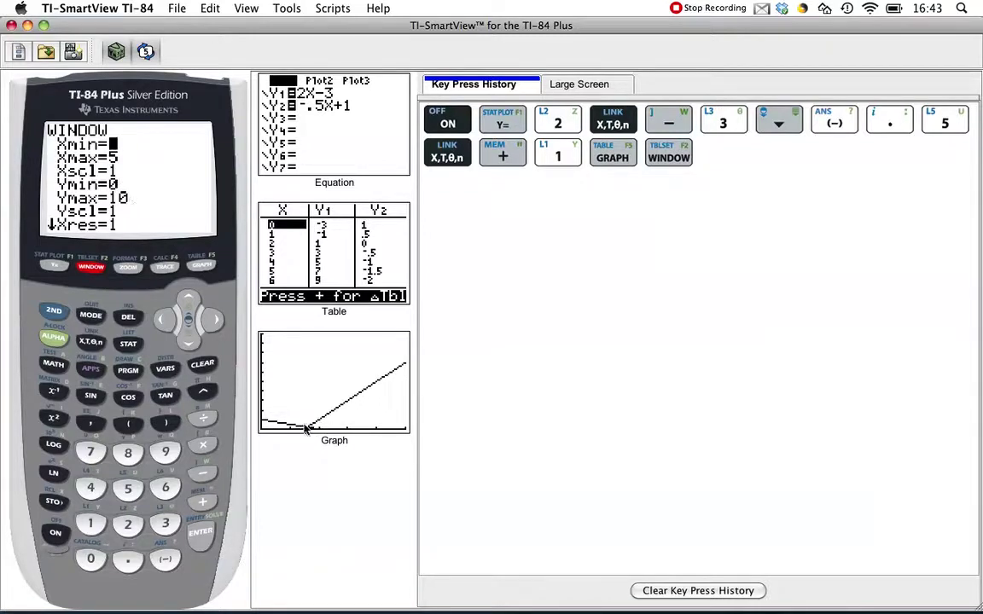
left_click(189, 345)
left_click(188, 346)
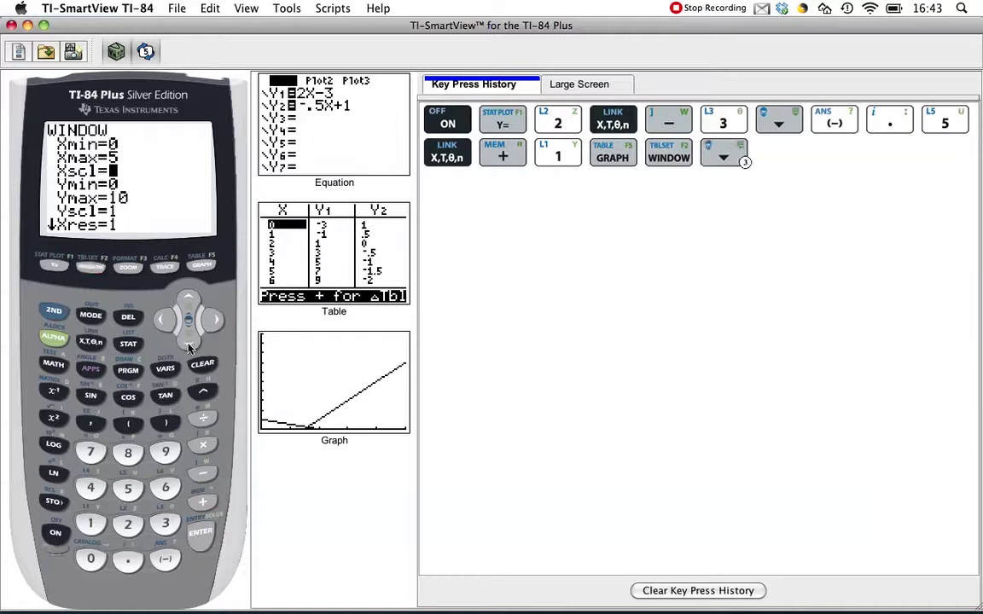
left_click(188, 346)
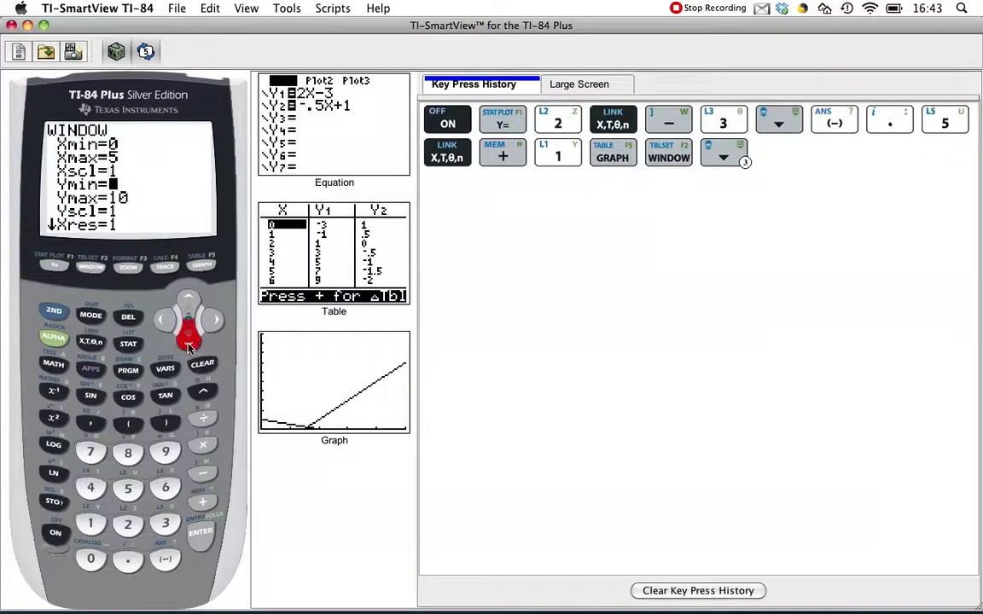
left_click(166, 561)
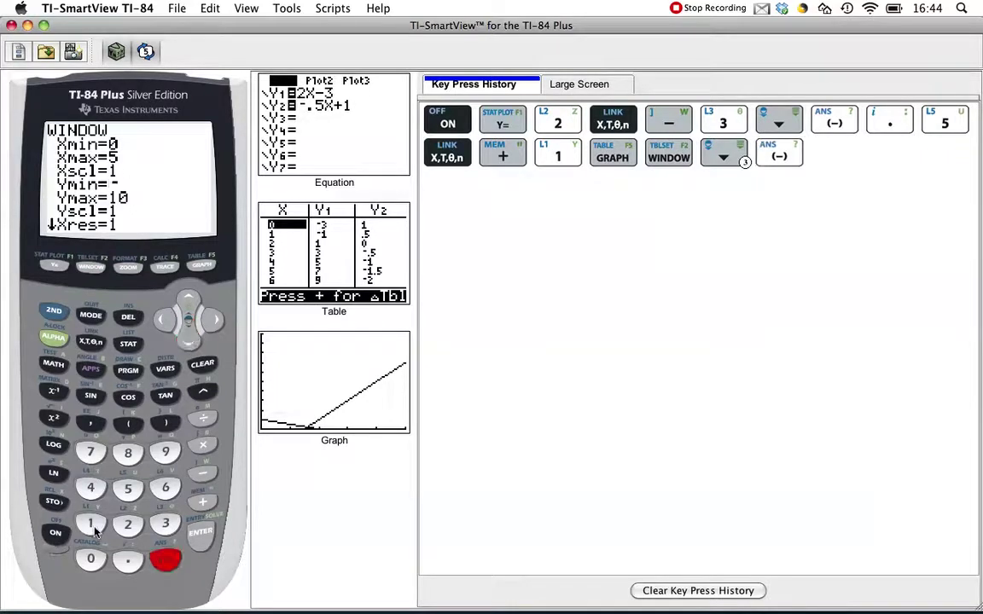
left_click(91, 523)
left_click(93, 560)
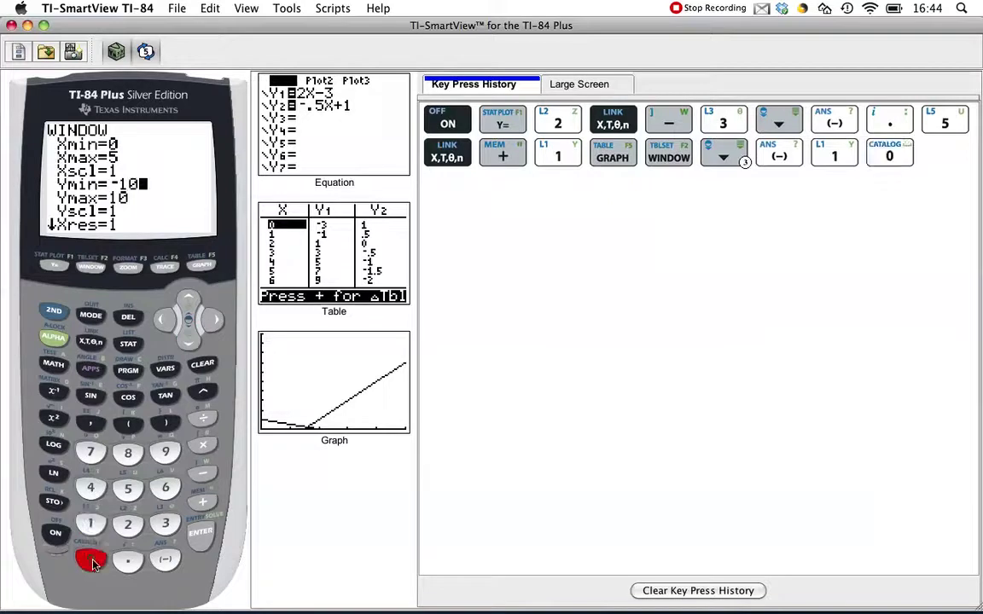
left_click(203, 533)
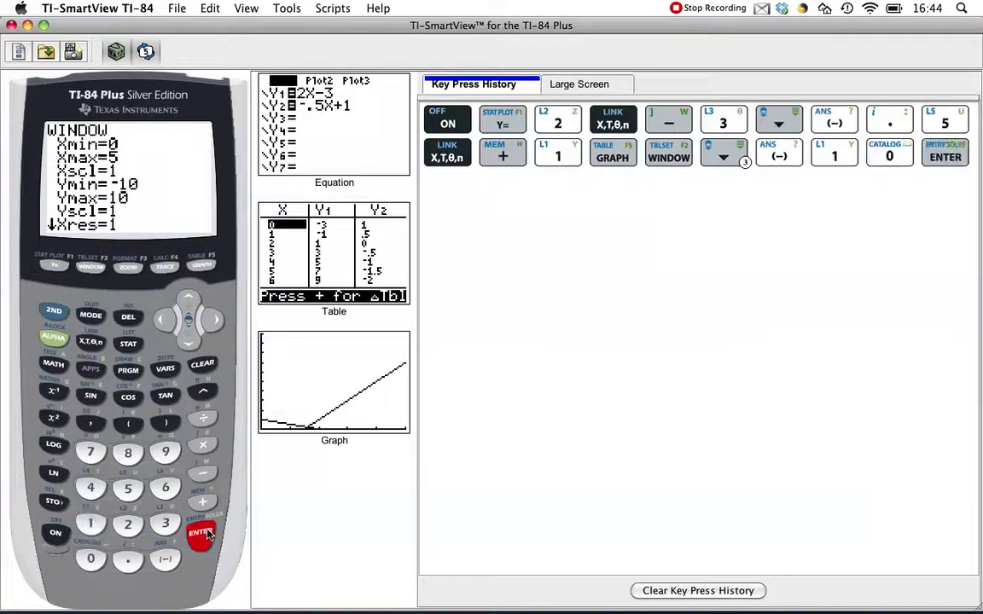
Regraph the two lines with Ymin at -10, then return to the WINDOW settings
left_click(202, 266)
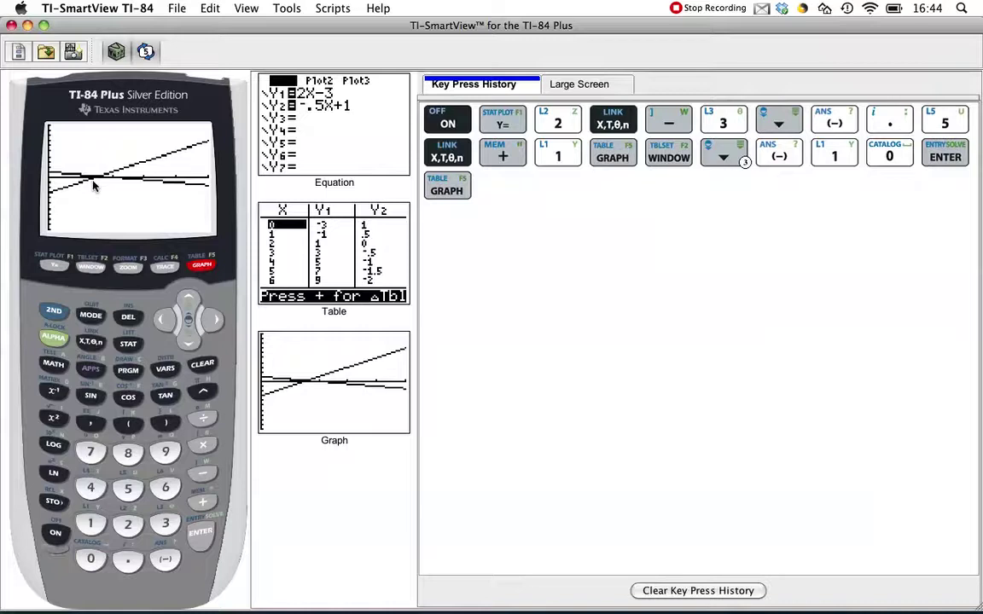
left_click(91, 268)
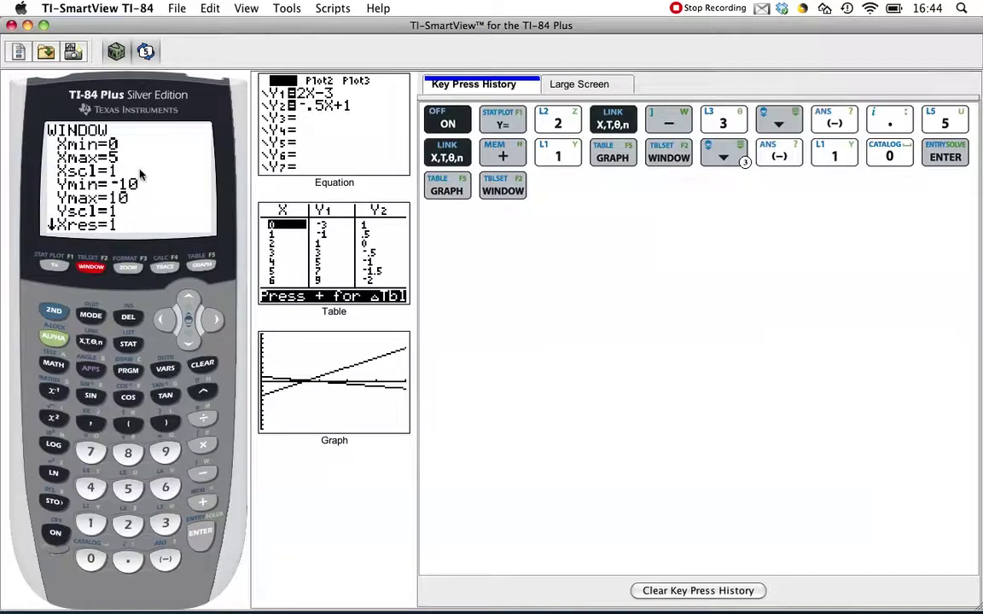
Change Xmax from 5 to 2 and redraw both lines
left_click(190, 341)
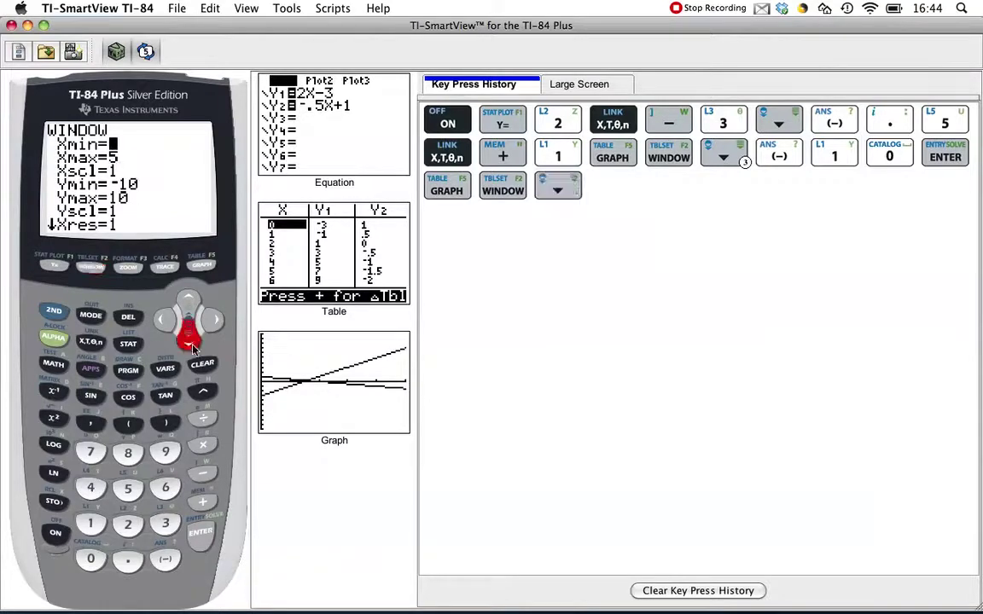
left_click(128, 524)
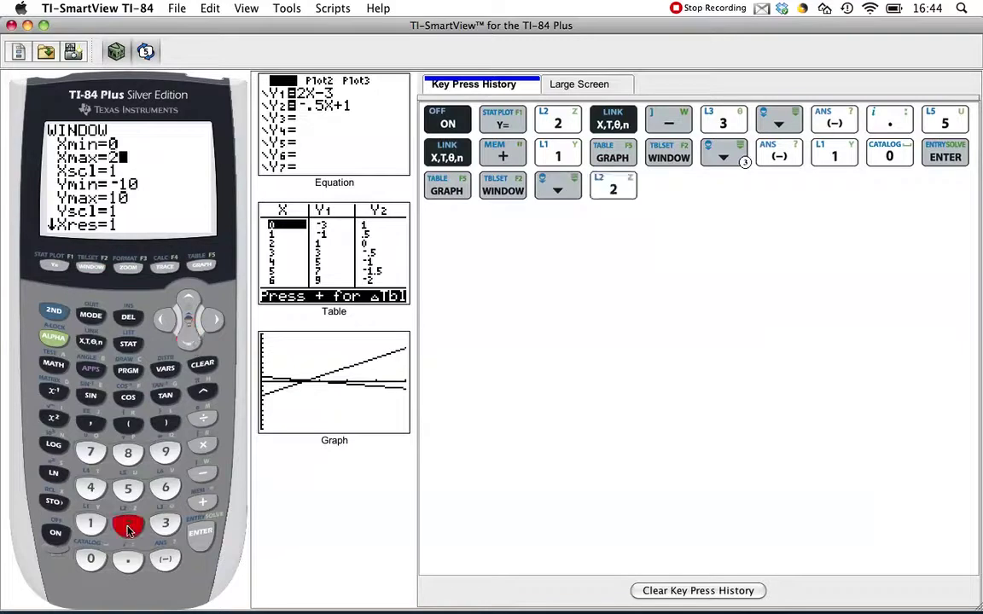
left_click(198, 267)
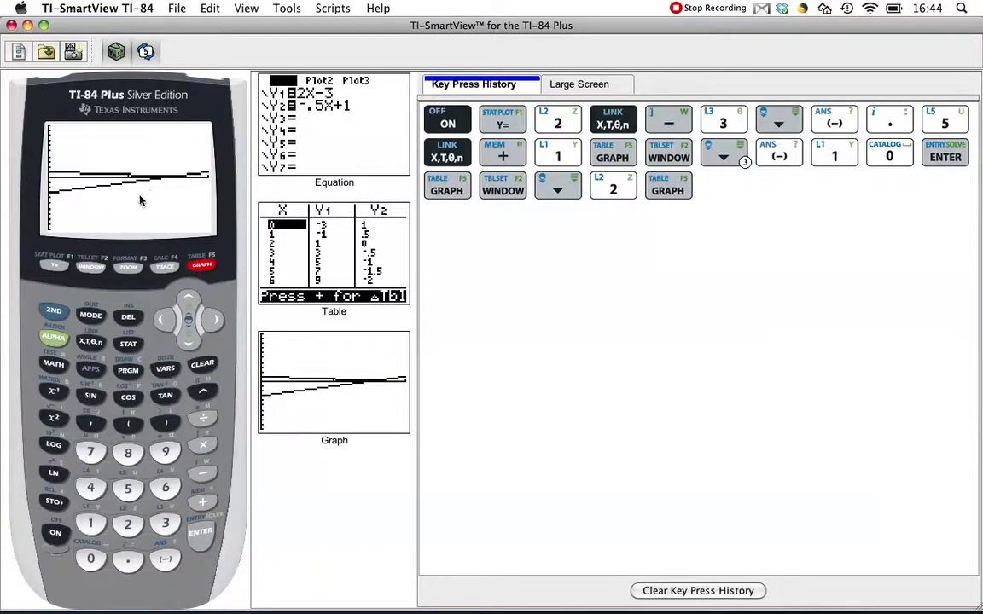
Set the window to Ymin -5 and Ymax 5, then regraph both lines
left_click(91, 267)
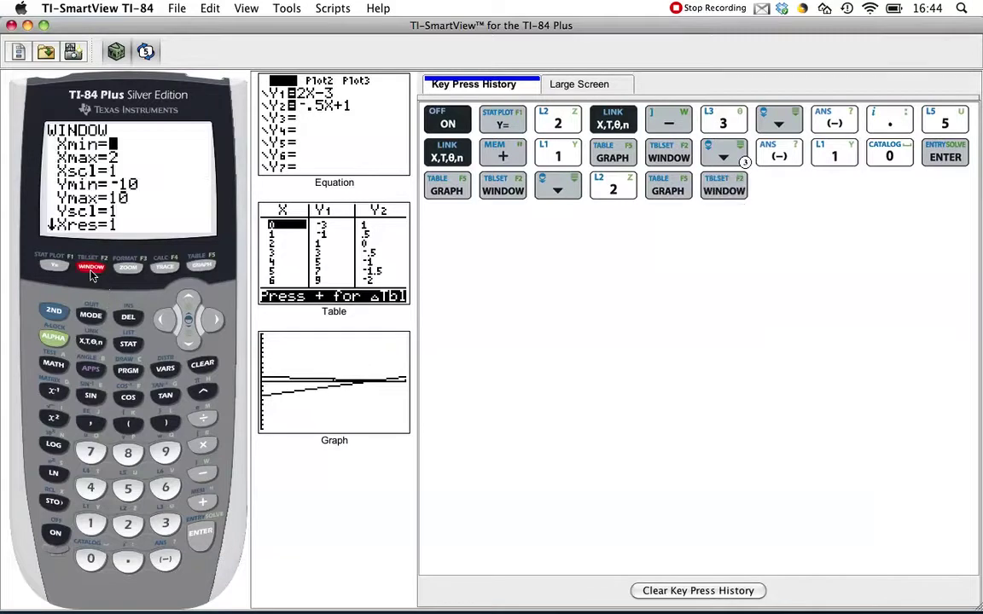
left_click(189, 344)
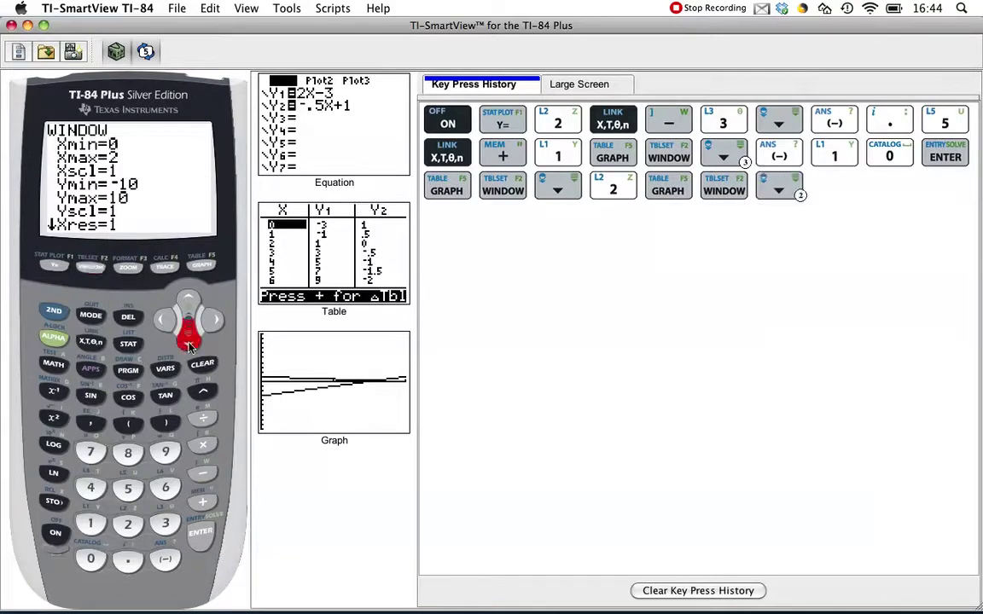
left_click(189, 341)
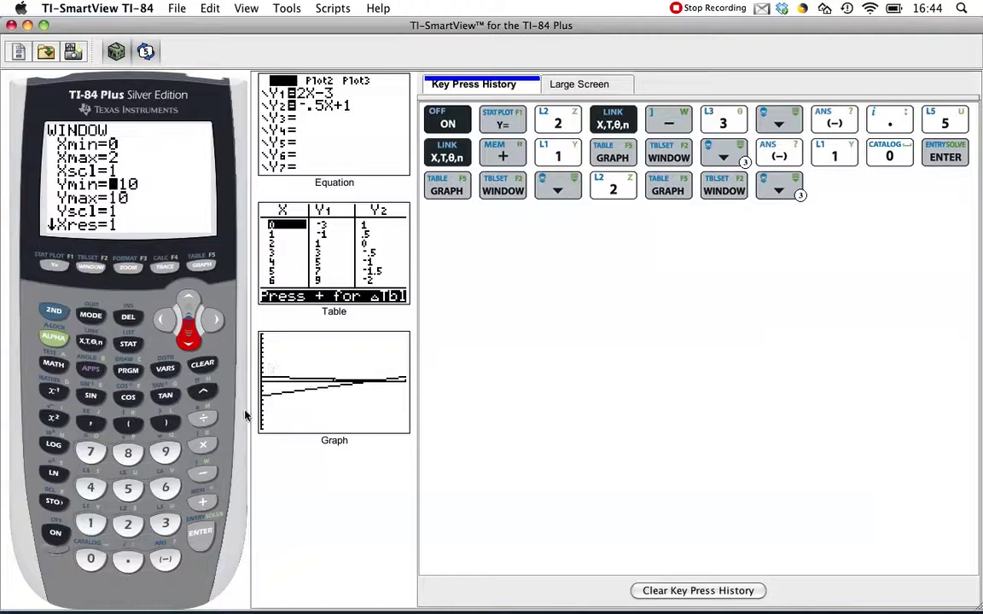
left_click(167, 557)
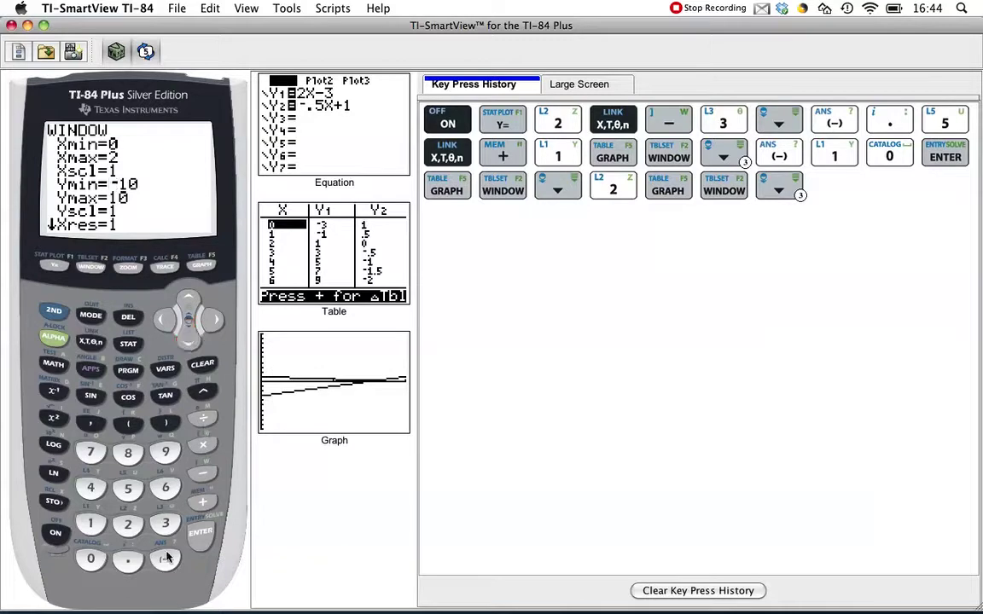
left_click(128, 487)
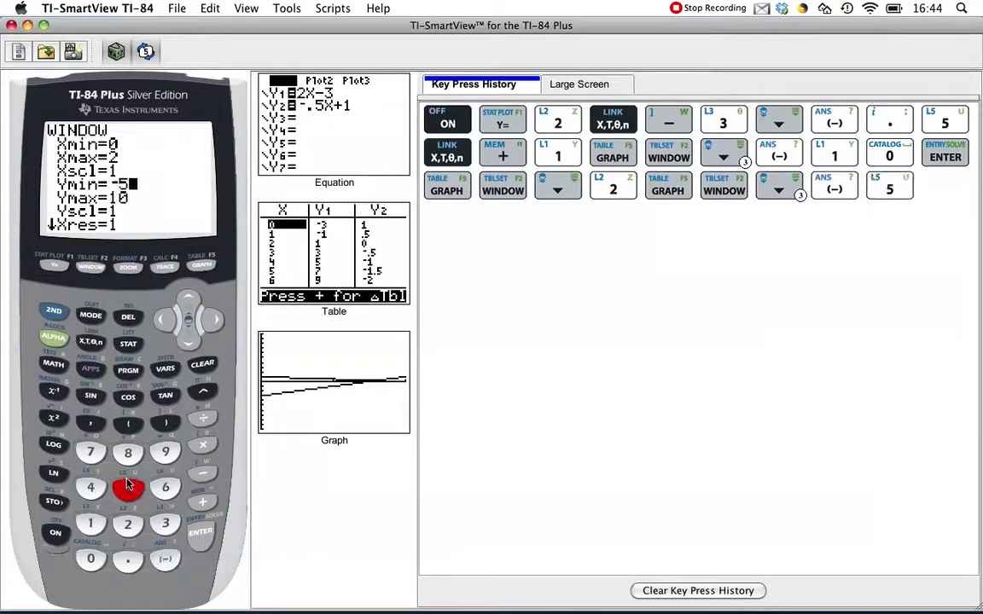
left_click(188, 342)
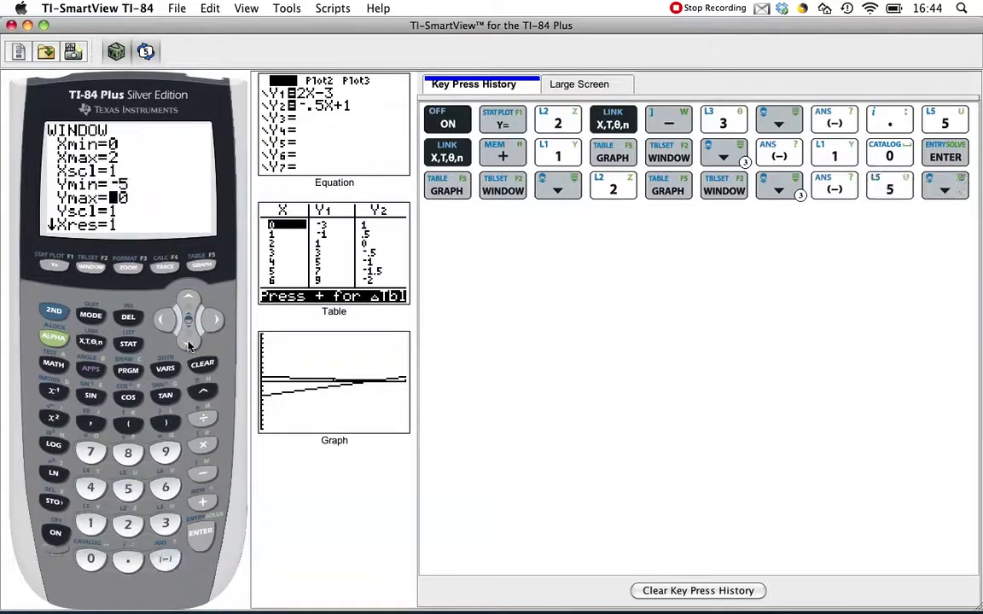
left_click(128, 488)
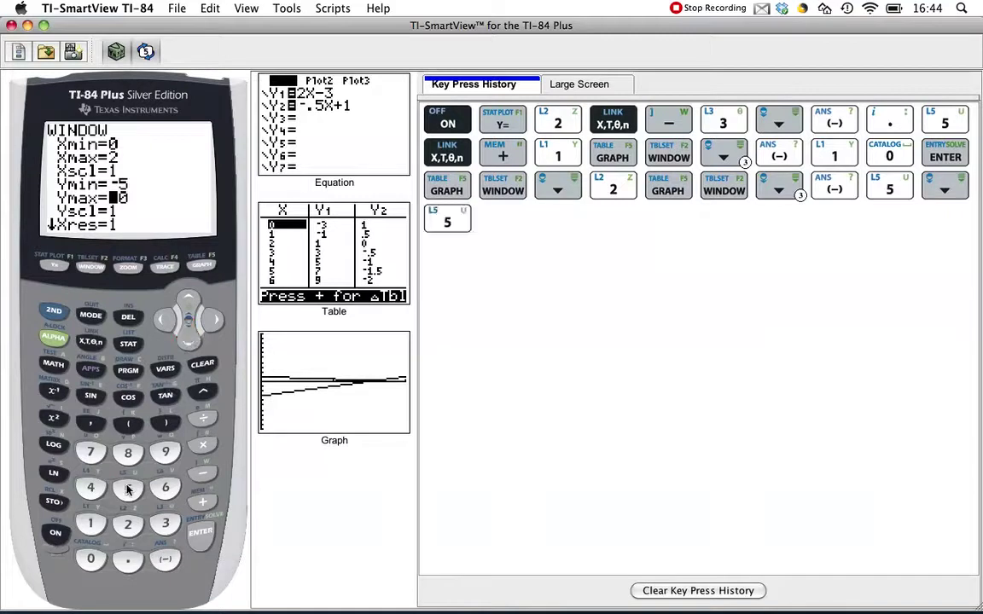
left_click(199, 267)
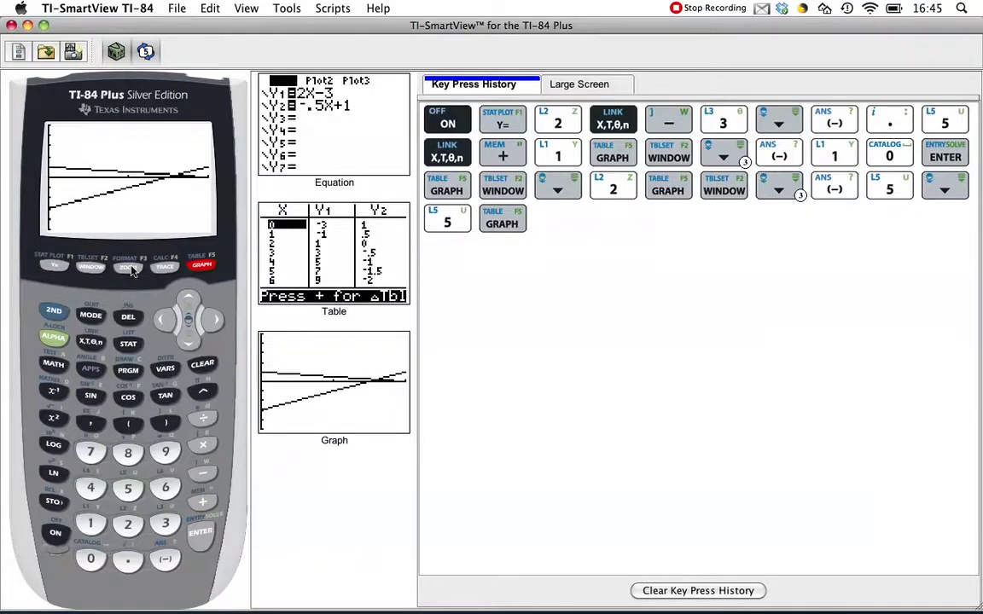
Start a ZBox zoom and fix its first corner above and right of the crossing
left_click(129, 269)
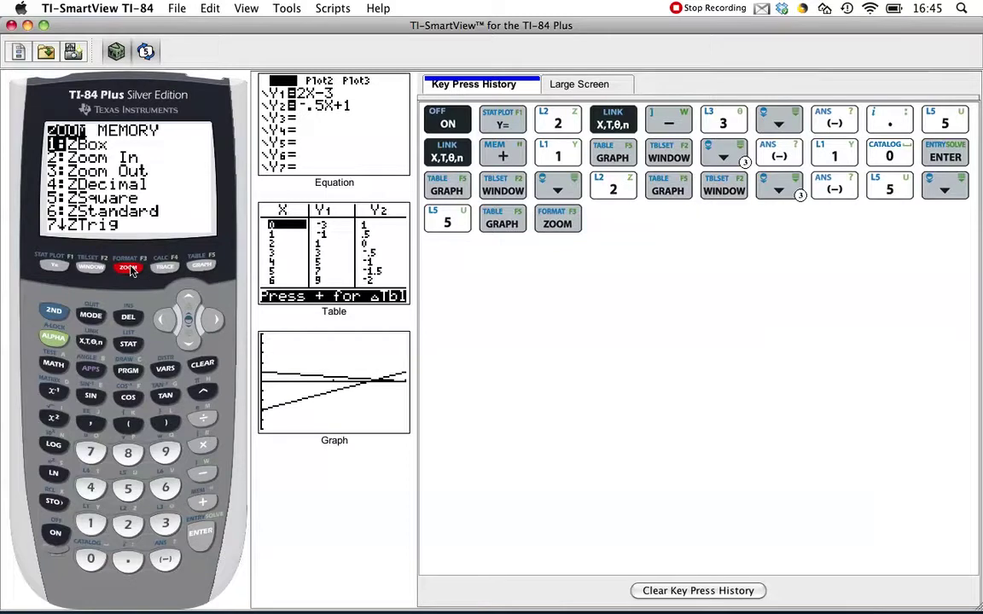
left_click(202, 534)
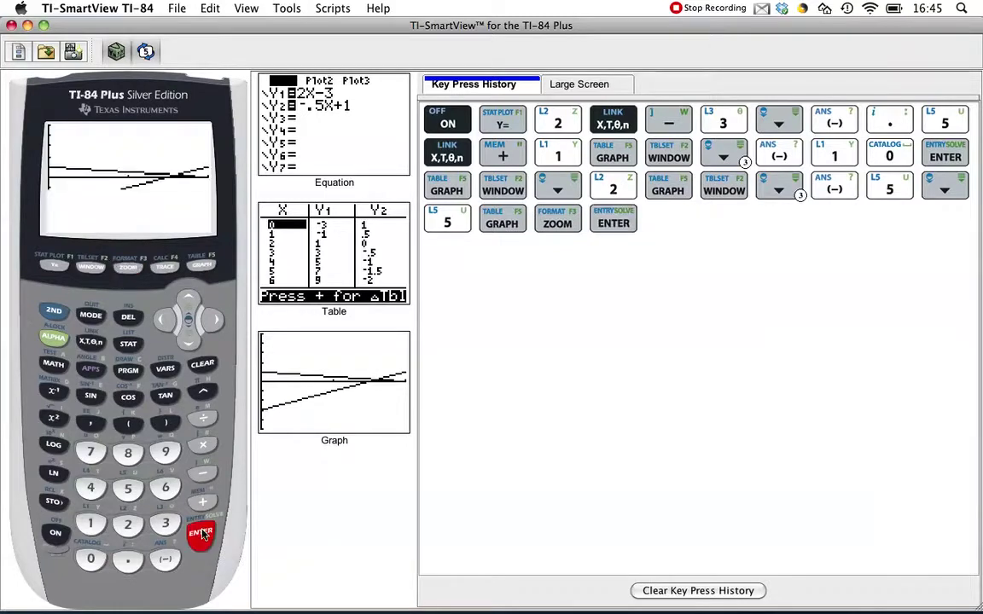
left_click(187, 304)
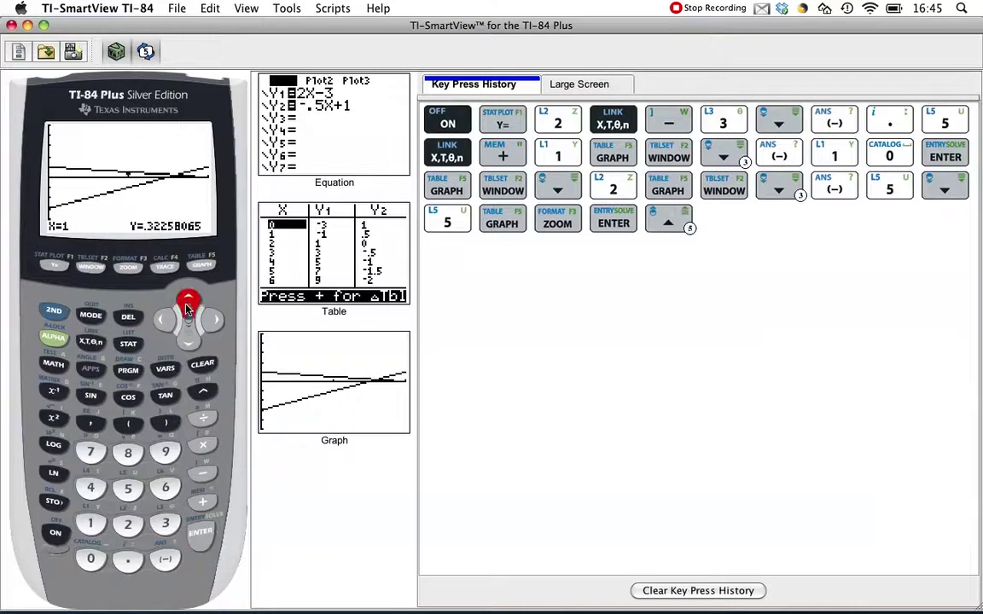
left_click(188, 303)
left_click(188, 304)
left_click(188, 304)
left_click(188, 304)
left_click(188, 304)
left_click(188, 303)
left_click(188, 304)
left_click(188, 304)
left_click(187, 303)
left_click(188, 303)
left_click(213, 323)
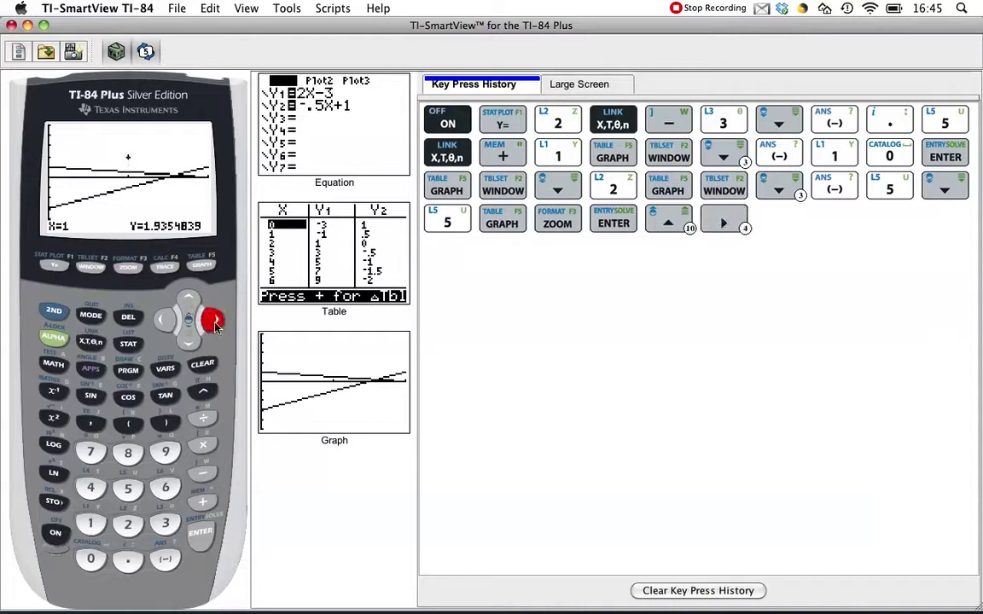
left_click(213, 323)
left_click(214, 322)
left_click(212, 325)
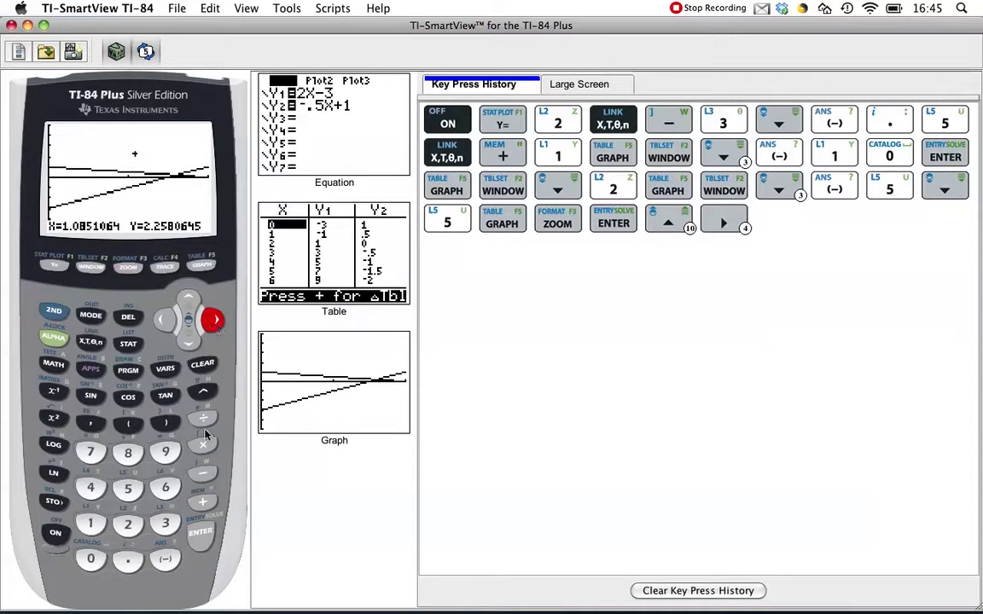
left_click(202, 534)
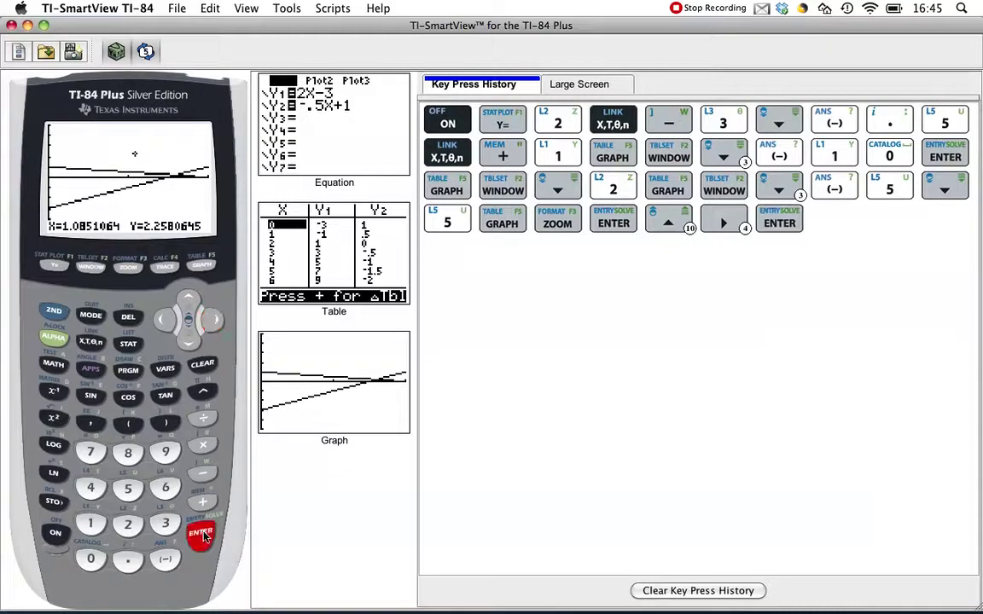
Stretch the box below the lines and right to X=2, then zoom into it
left_click(188, 343)
left_click(189, 342)
left_click(189, 342)
left_click(188, 342)
left_click(189, 343)
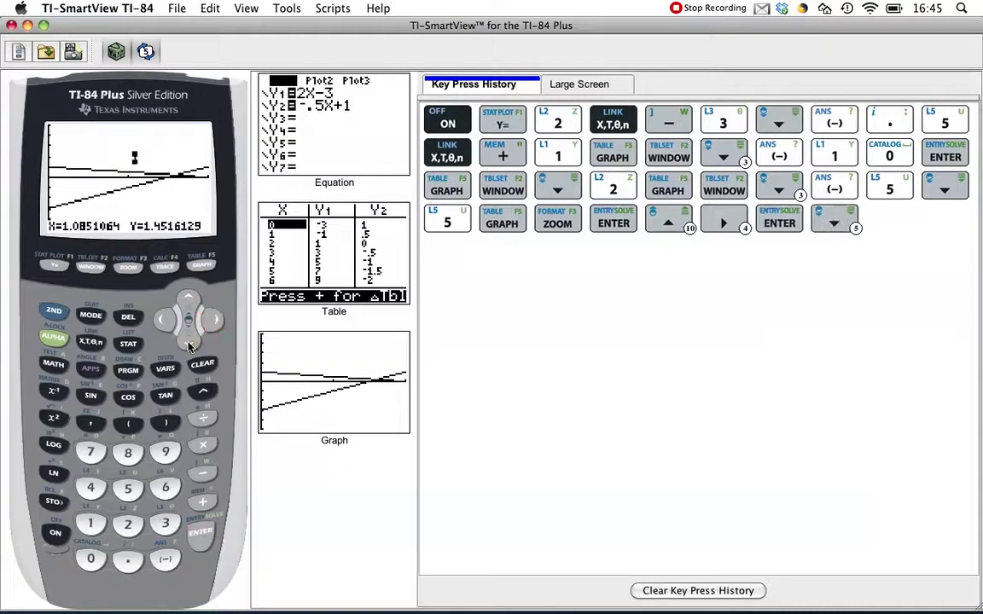
left_click(189, 342)
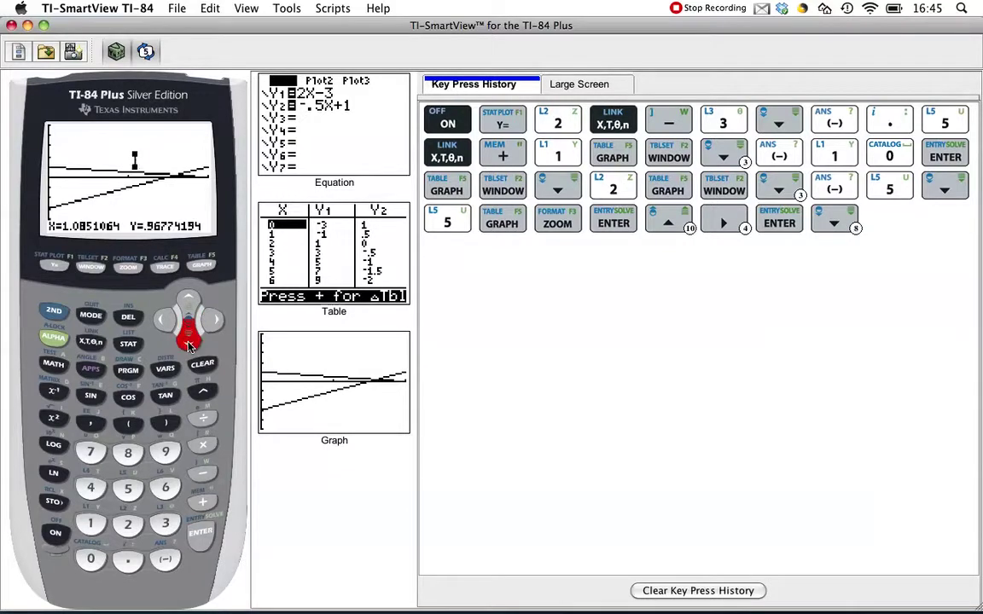
left_click(189, 342)
left_click(189, 342)
left_click(189, 342)
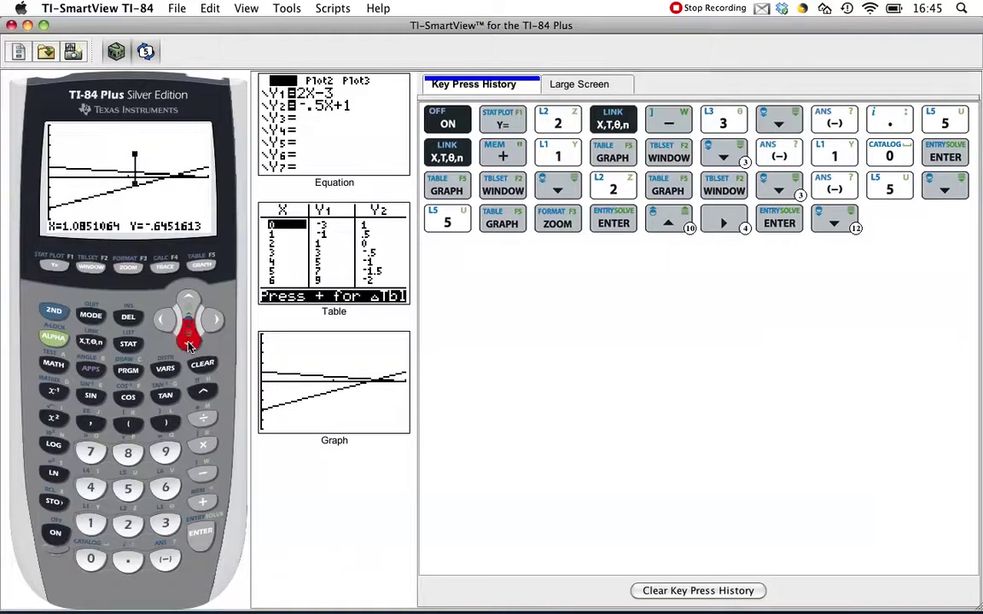
left_click(188, 342)
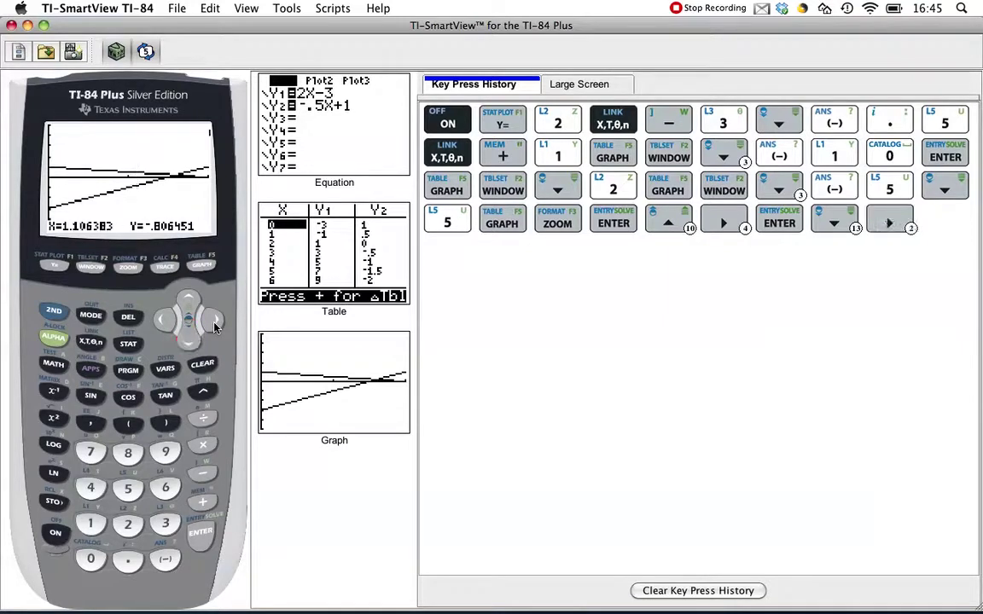
left_click(215, 327)
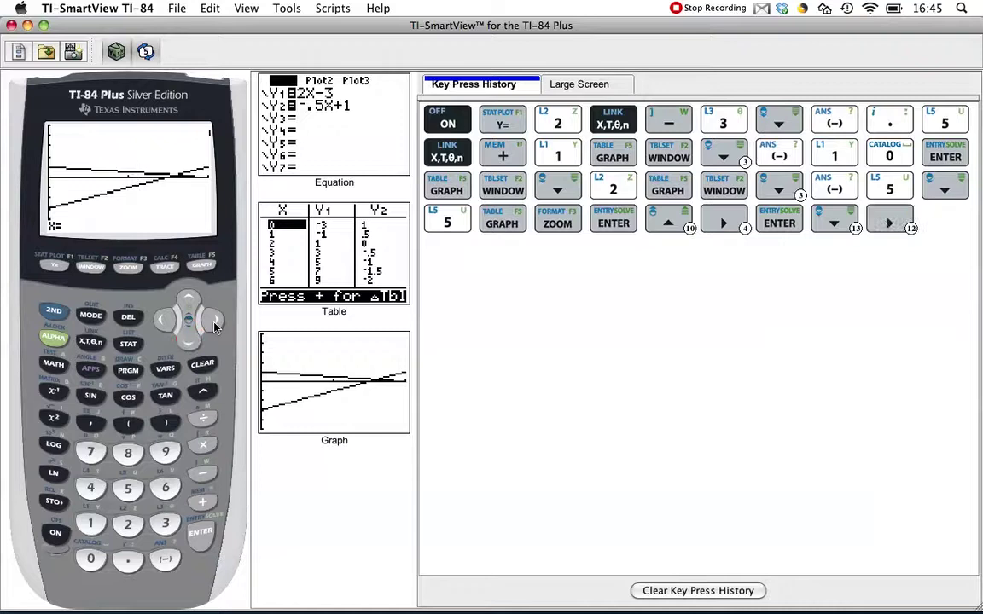
left_click(213, 321)
left_click(213, 321)
left_click(215, 324)
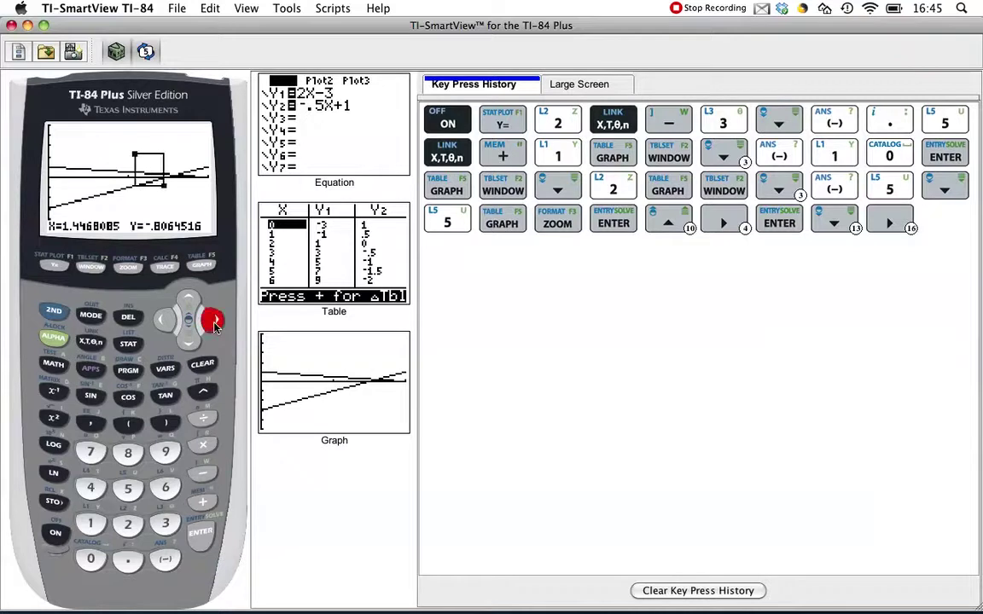
left_click(215, 325)
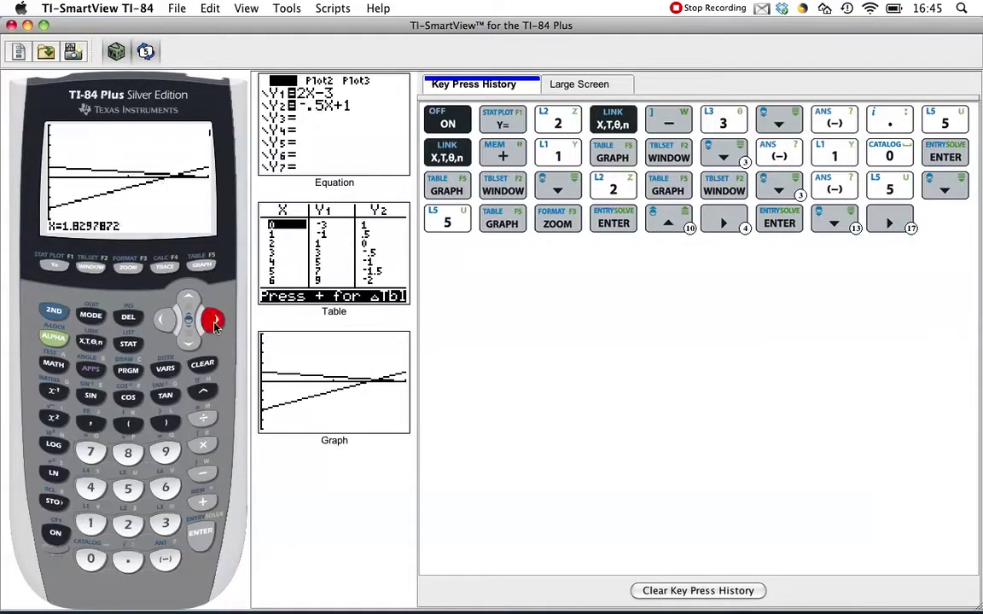
left_click(202, 533)
left_click(202, 533)
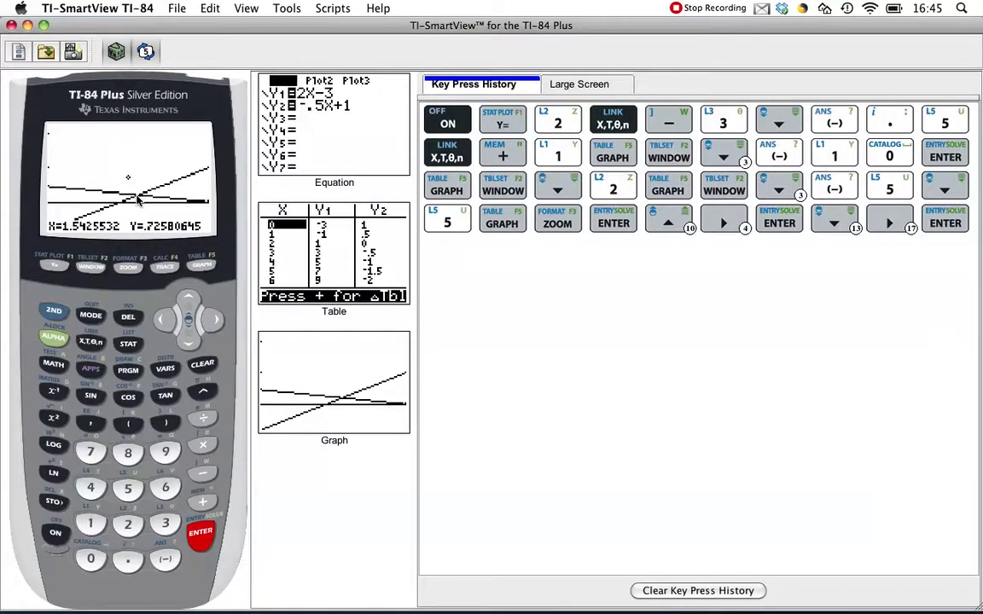
Choose 5:intersect from the CALCULATE menu to begin finding the crossing
left_click(55, 313)
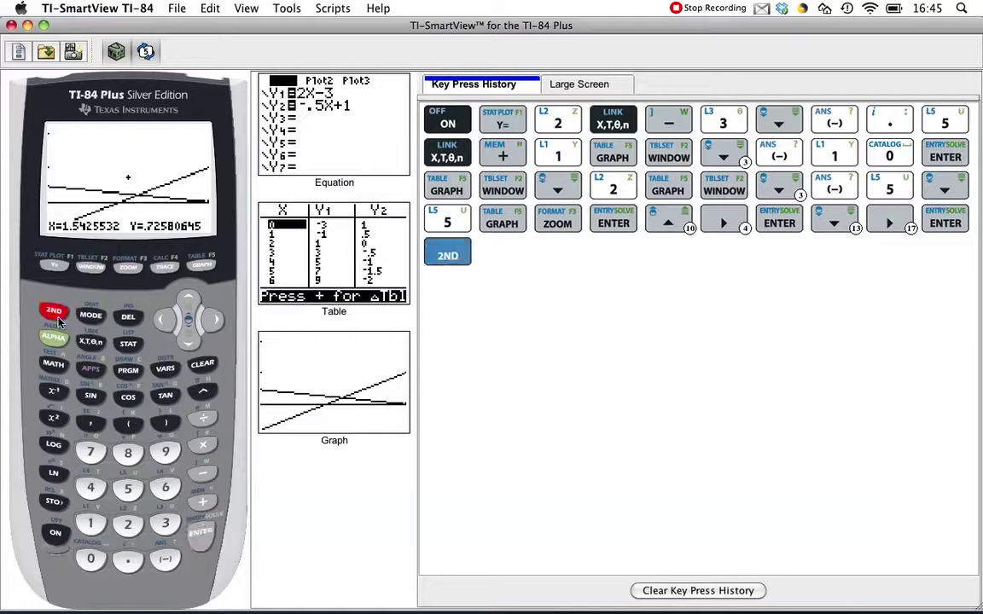
left_click(166, 268)
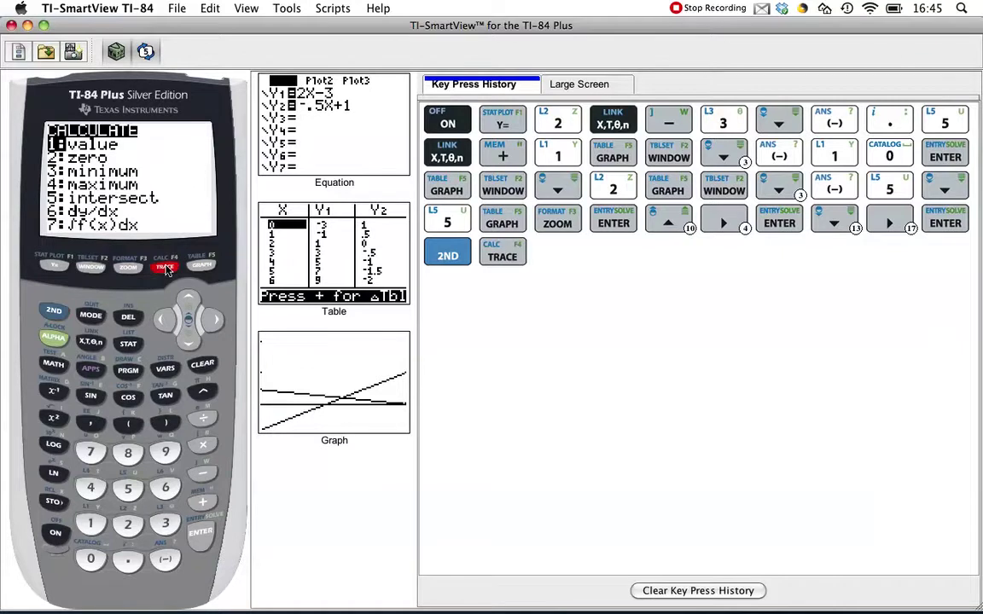
left_click(128, 488)
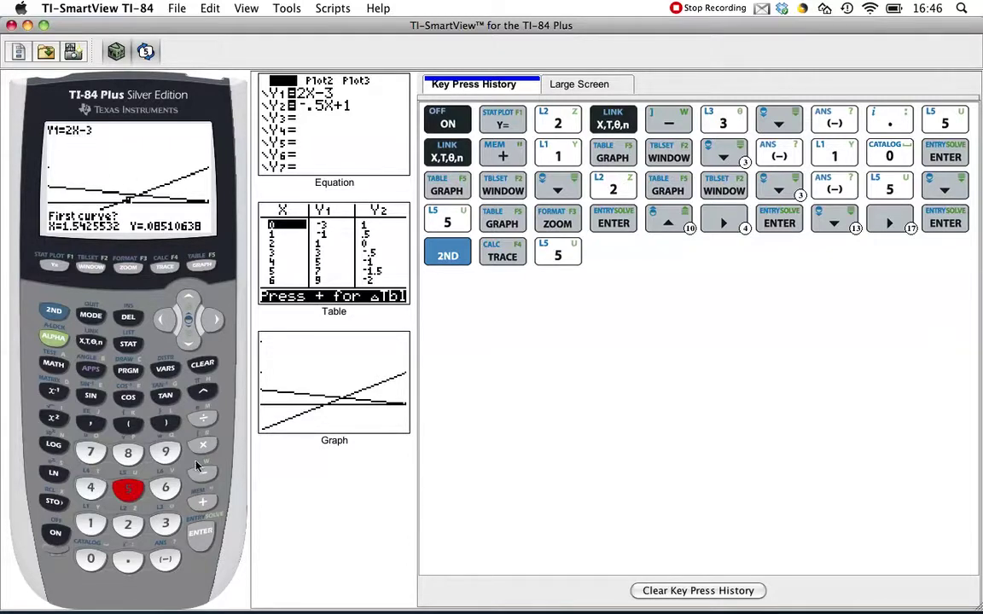
Accept Y1 and Y2 as the curves and move the guess to about X=1.6, Y=.2
left_click(201, 534)
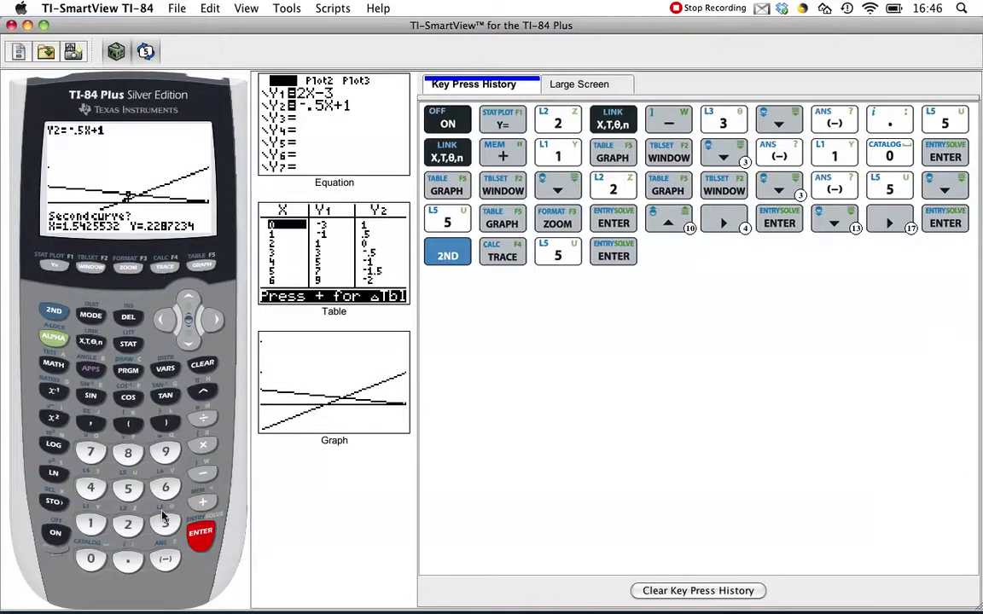
left_click(201, 533)
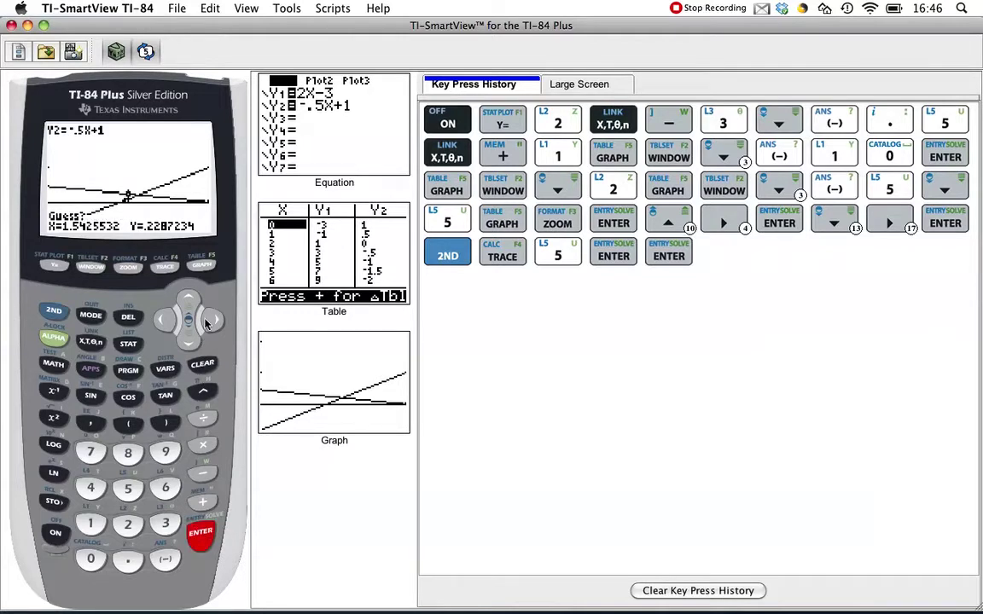
left_click(209, 321)
left_click(209, 321)
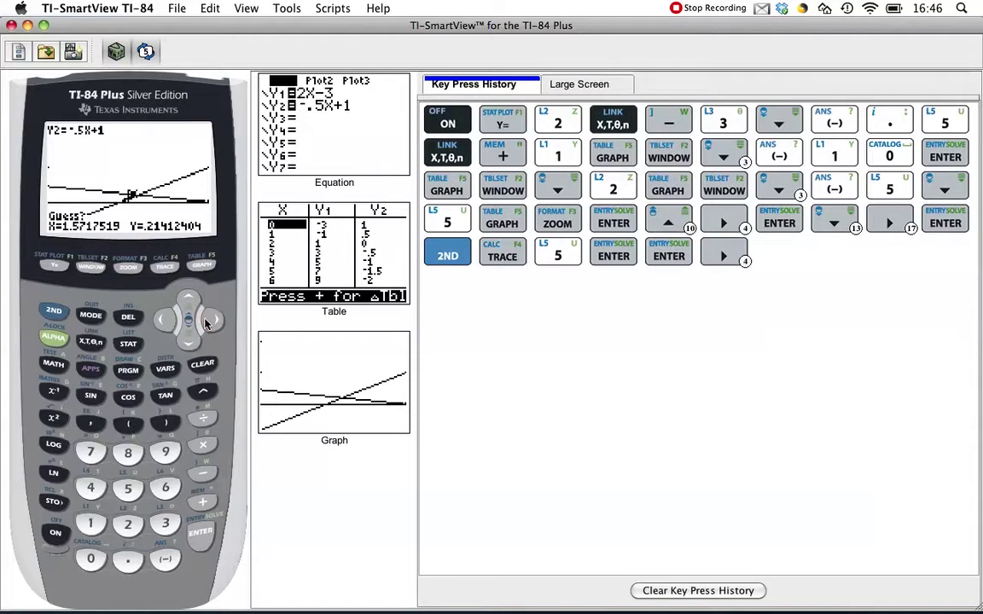
left_click(209, 321)
left_click(210, 321)
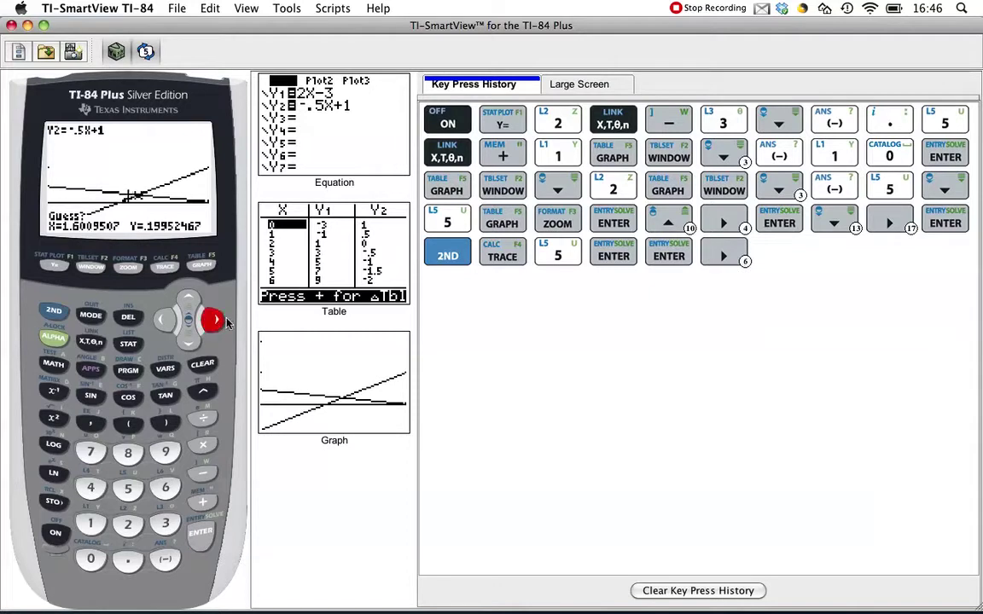
left_click(201, 541)
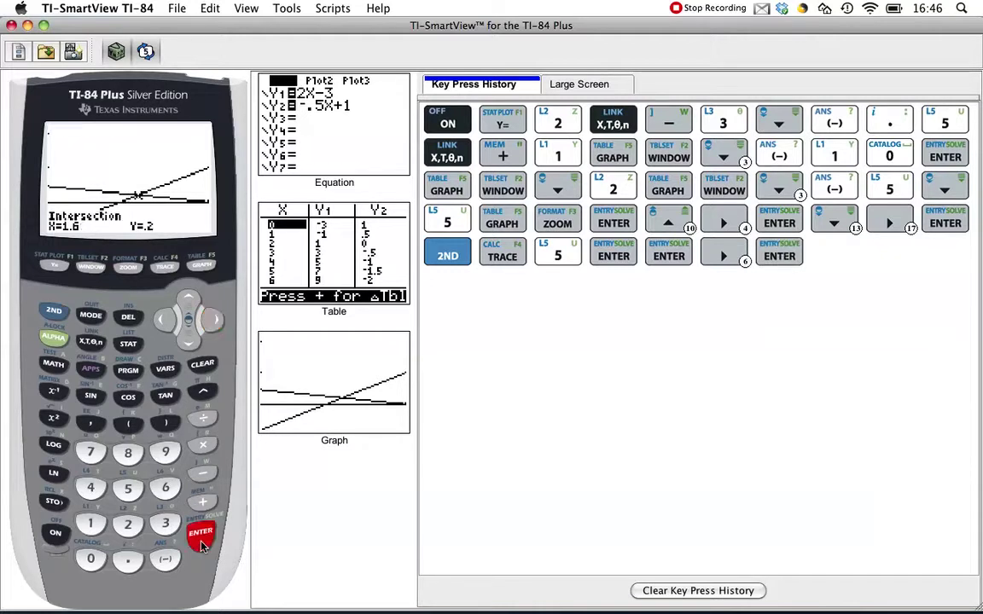